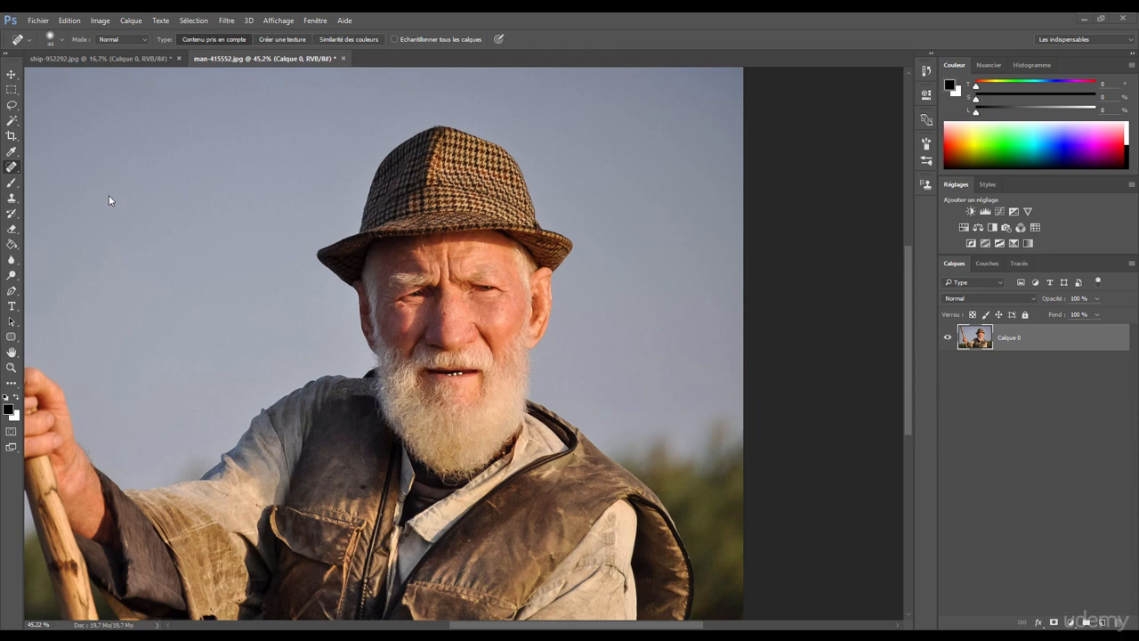
- Remove the dark red spot on the nose using the Spot Healing Brush with the type Contenu pris en compte
right_click(14, 171)
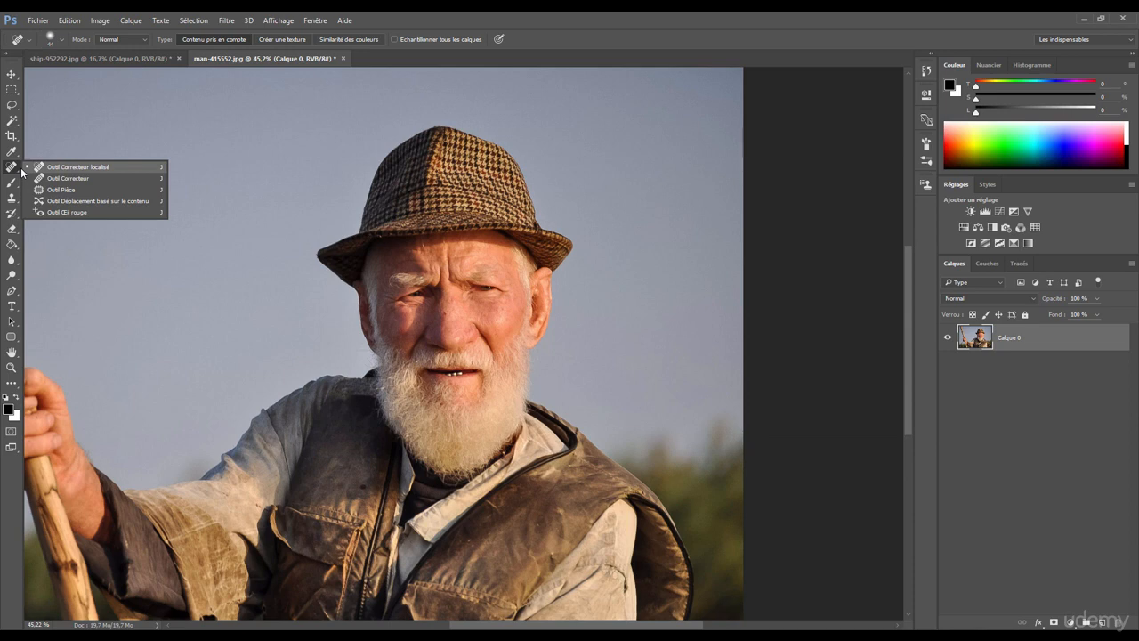
click(142, 167)
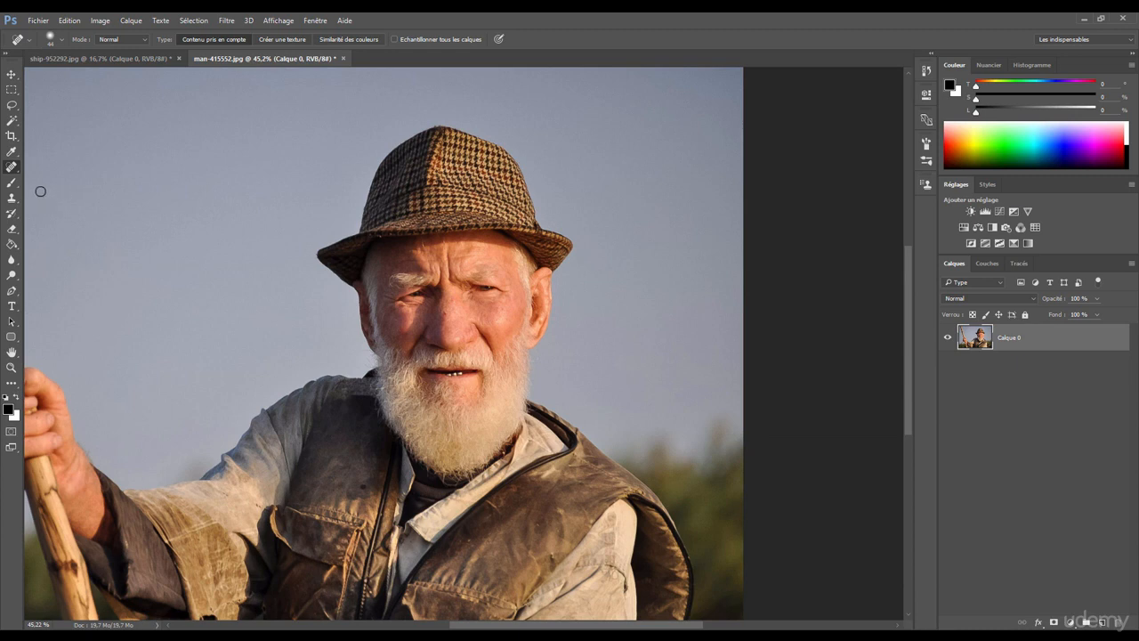
right_click(13, 170)
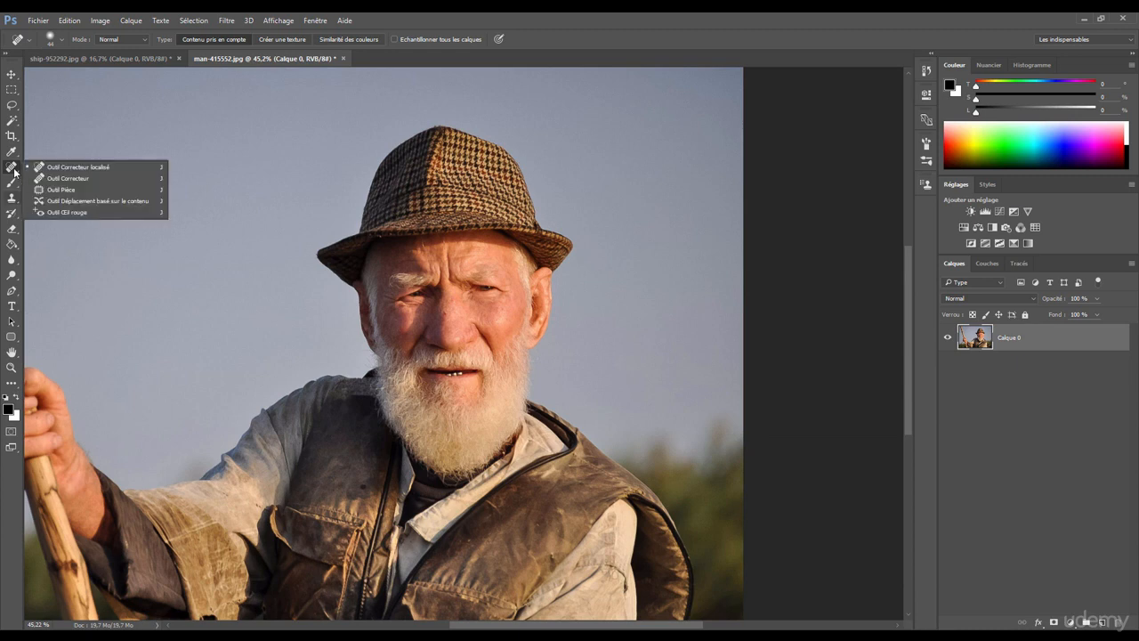
click(13, 199)
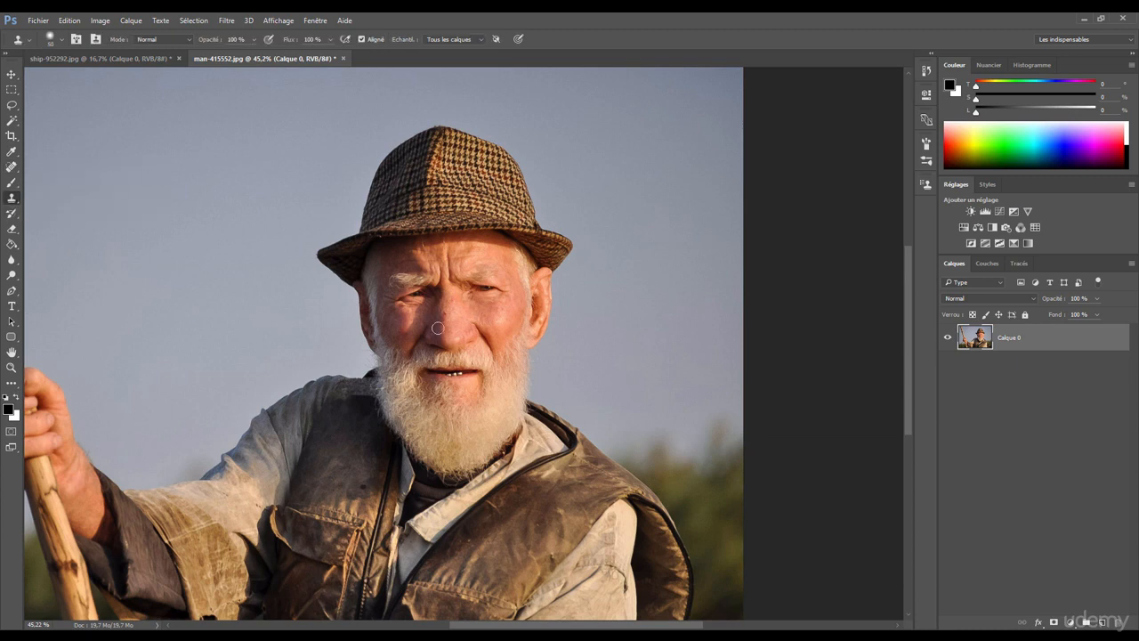
scroll(450, 316, up, 5)
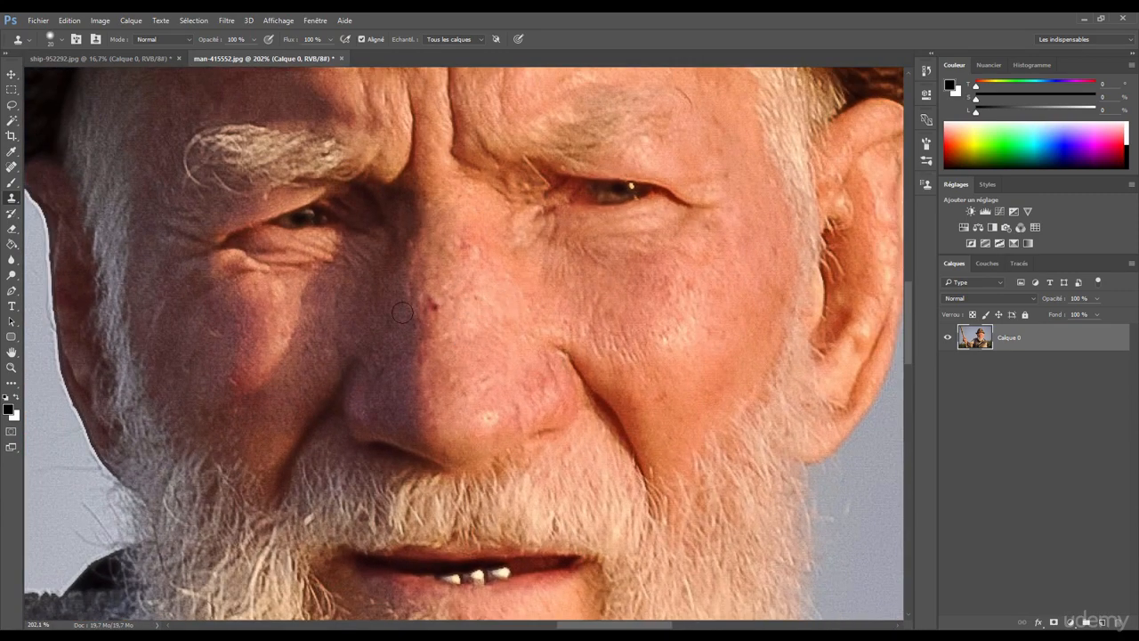
click(11, 166)
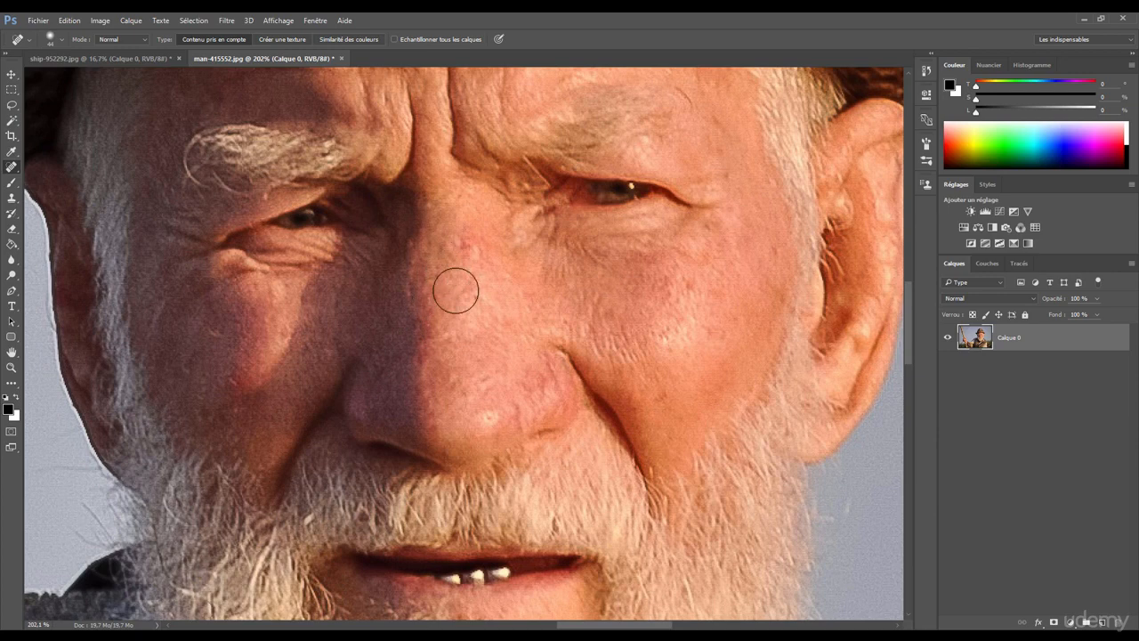
mouse_move(438, 307)
mouse_down()
mouse_move(428, 274)
mouse_move(462, 311)
mouse_up()
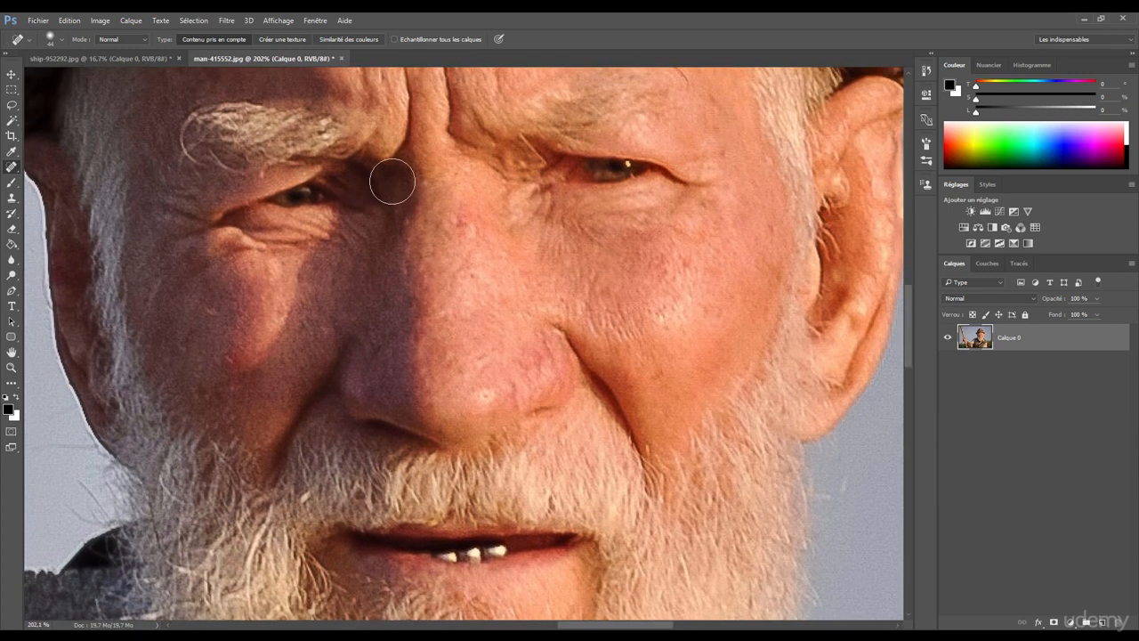
- Paint out the man's visible teeth with the content-aware Spot Healing Brush
mouse_move(464, 497)
mouse_down()
mouse_move(449, 340)
mouse_move(436, 324)
mouse_up()
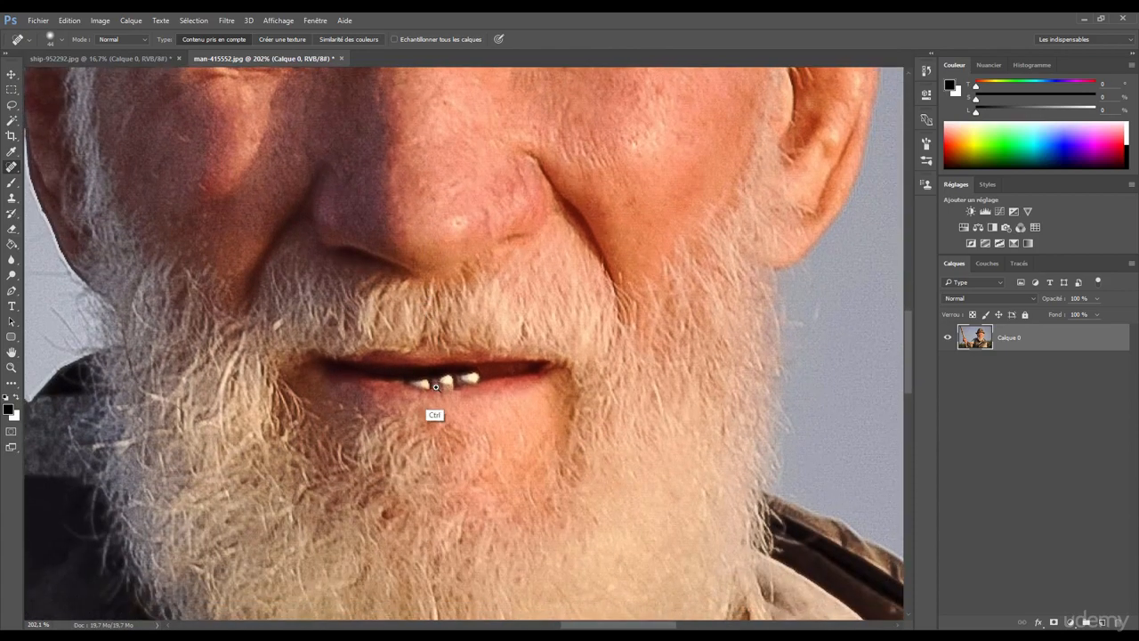
mouse_move(436, 387)
mouse_down()
mouse_move(482, 386)
mouse_move(448, 373)
mouse_move(401, 388)
mouse_move(471, 381)
mouse_move(440, 384)
mouse_move(478, 377)
mouse_up()
drag(377, 383, 388, 389)
drag(498, 365, 544, 389)
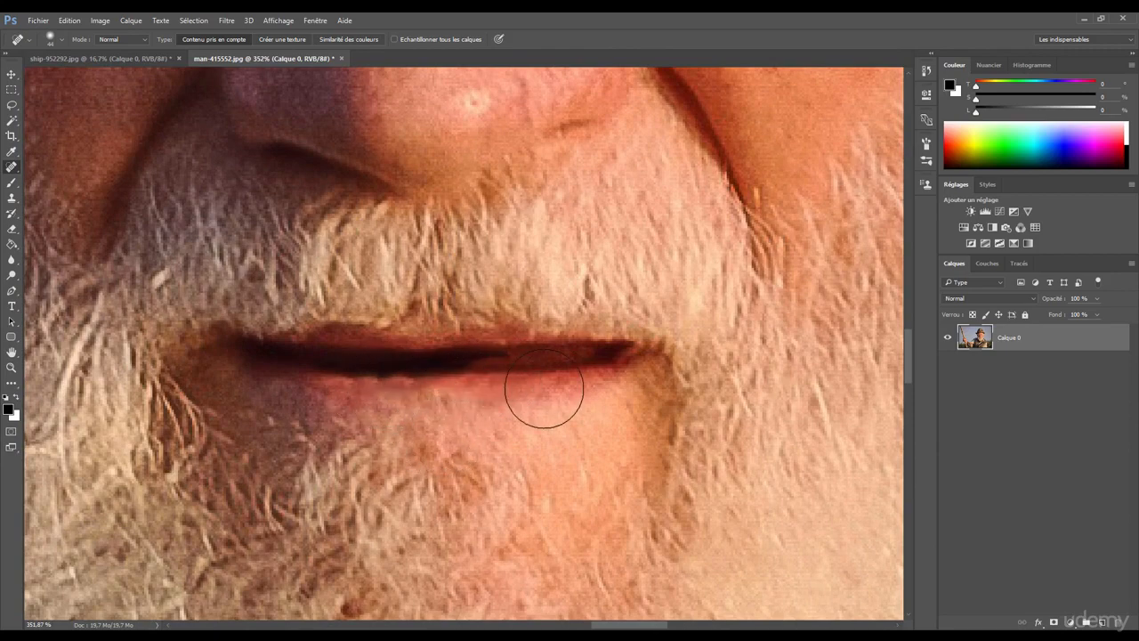
- Clean up the lower lip edge where the teeth were, reducing the healing brush size to 23
scroll(544, 389, down, 3)
scroll(458, 407, up, 4)
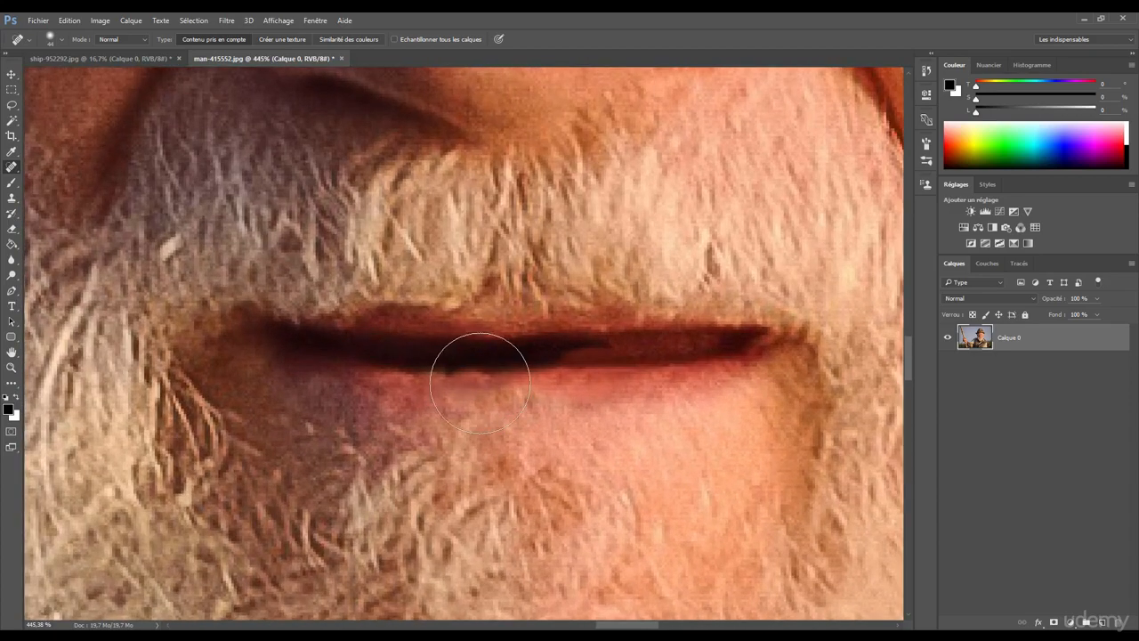
mouse_move(445, 365)
mouse_down()
mouse_move(412, 374)
mouse_move(459, 375)
mouse_up()
scroll(466, 385, up, 2)
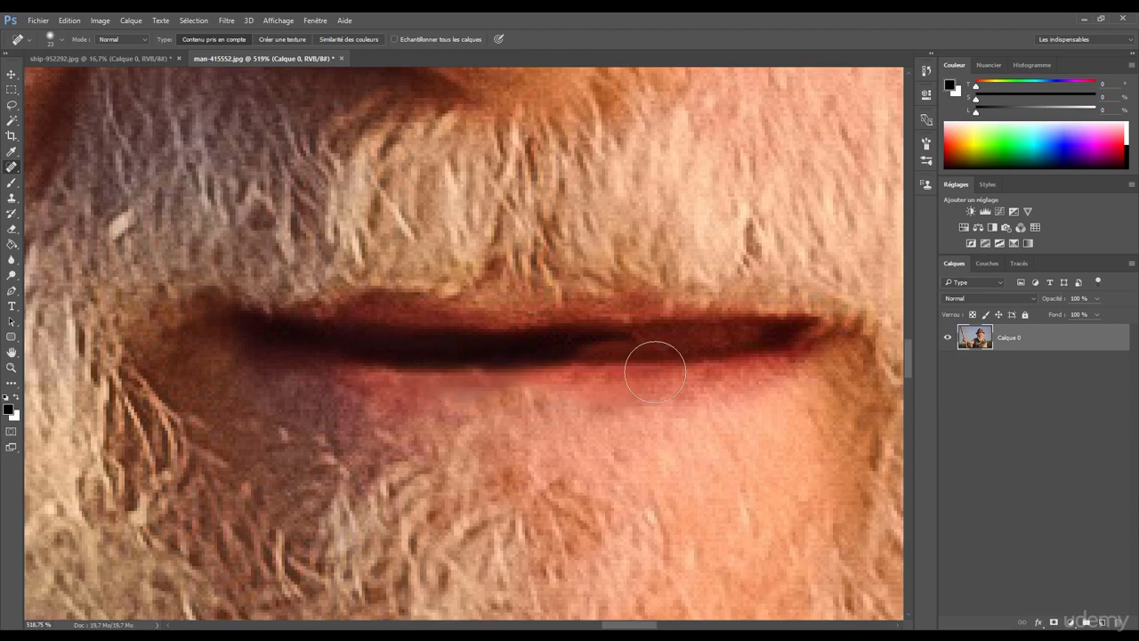
drag(567, 381, 499, 388)
drag(585, 386, 465, 400)
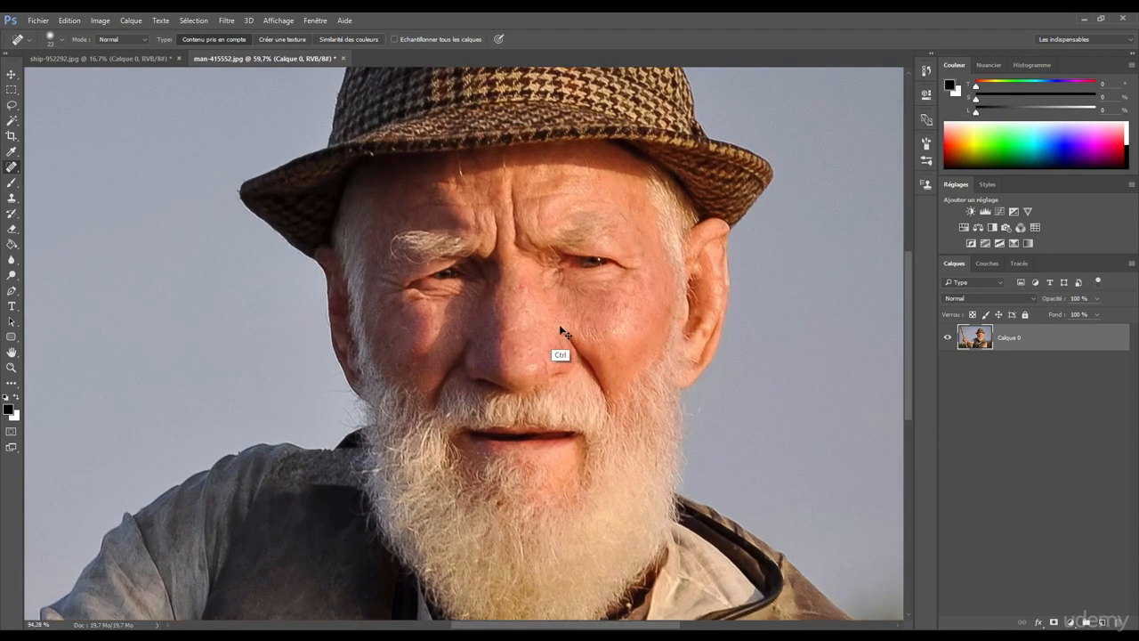
- Undo all the face retouching back to the locked background and convert that background into the layer Calque 0
scroll(553, 338, up, 2)
key(ctrl+alt+z)
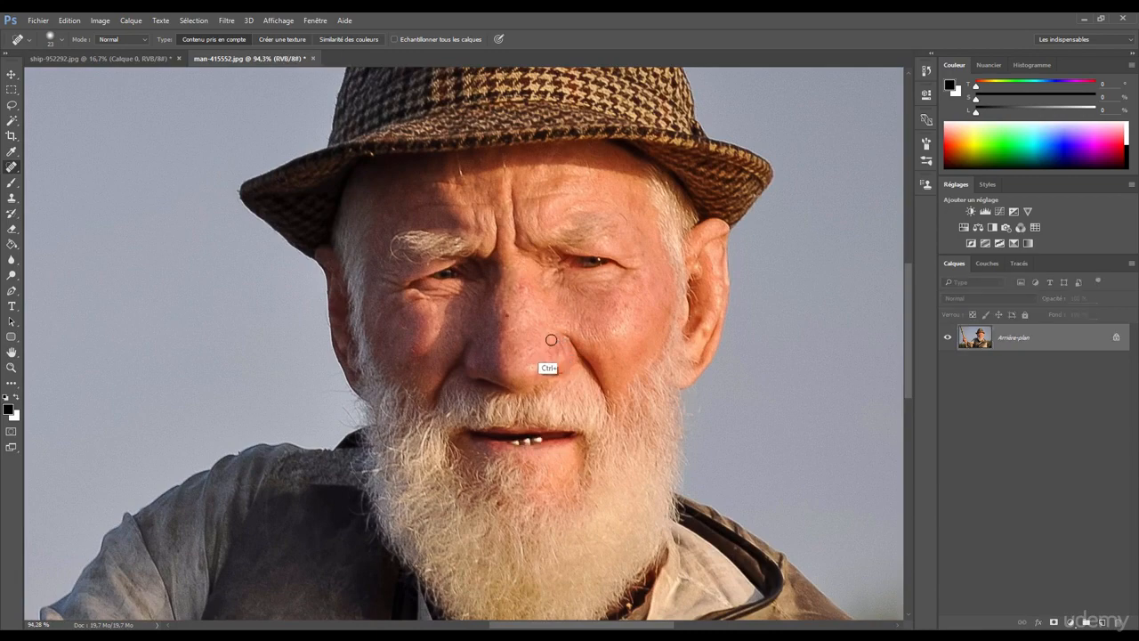
scroll(527, 340, up, 2)
double_click(1036, 345)
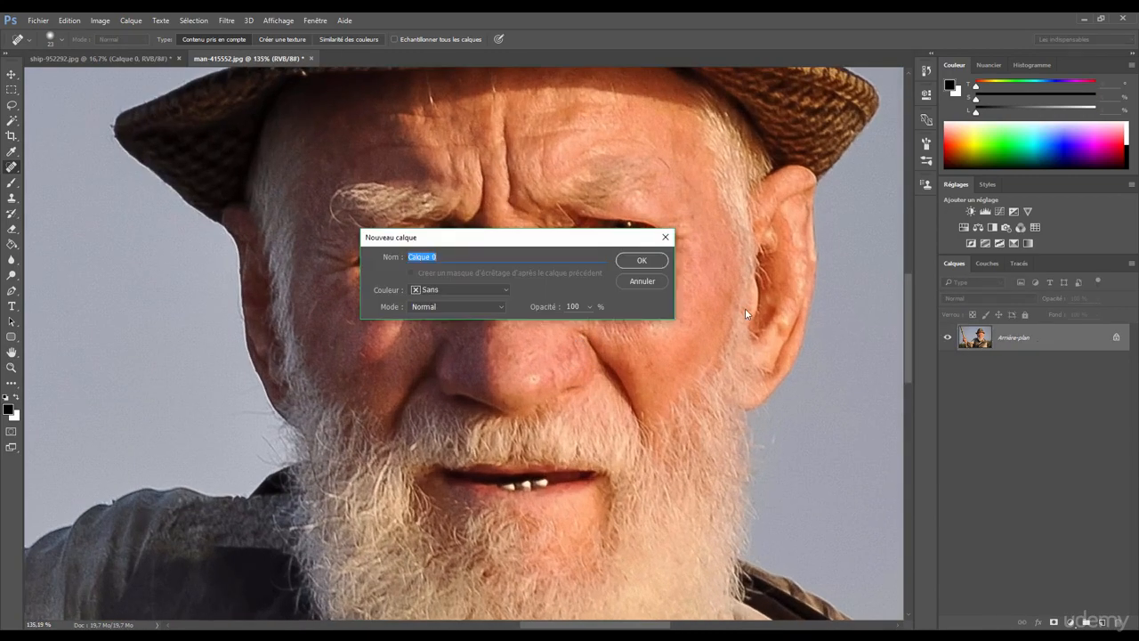
click(642, 260)
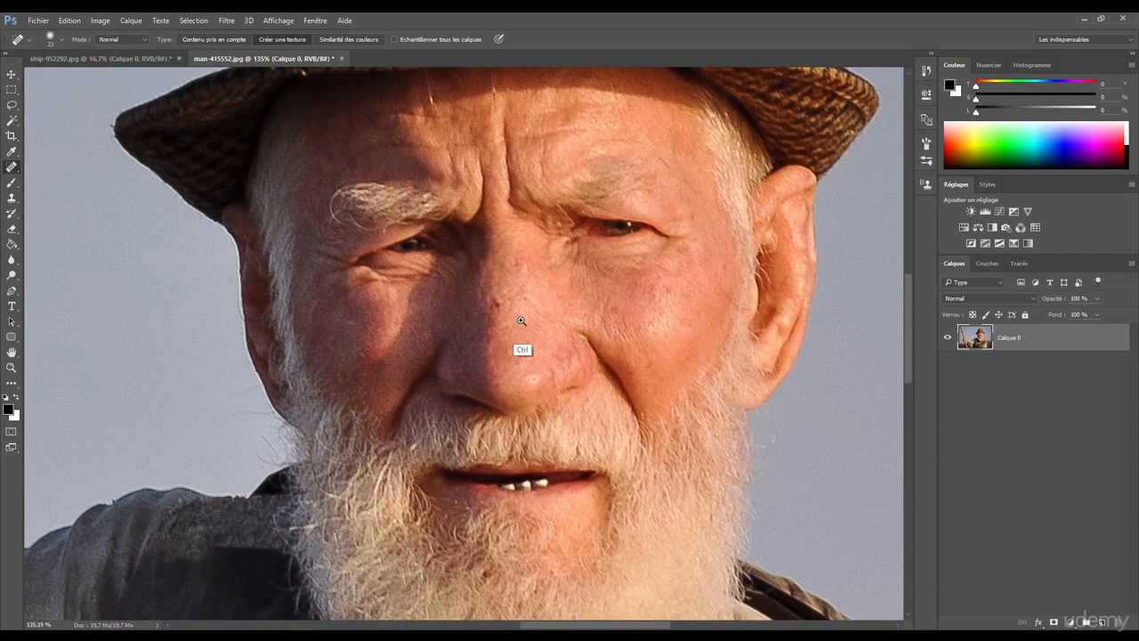
- Try to heal the dark spot on the nose with the Spot Healing Brush set to Créer une texture
scroll(521, 340, up, 1)
mouse_move(477, 294)
mouse_down()
mouse_move(472, 335)
mouse_move(554, 305)
mouse_move(621, 308)
mouse_up()
drag(511, 269, 455, 279)
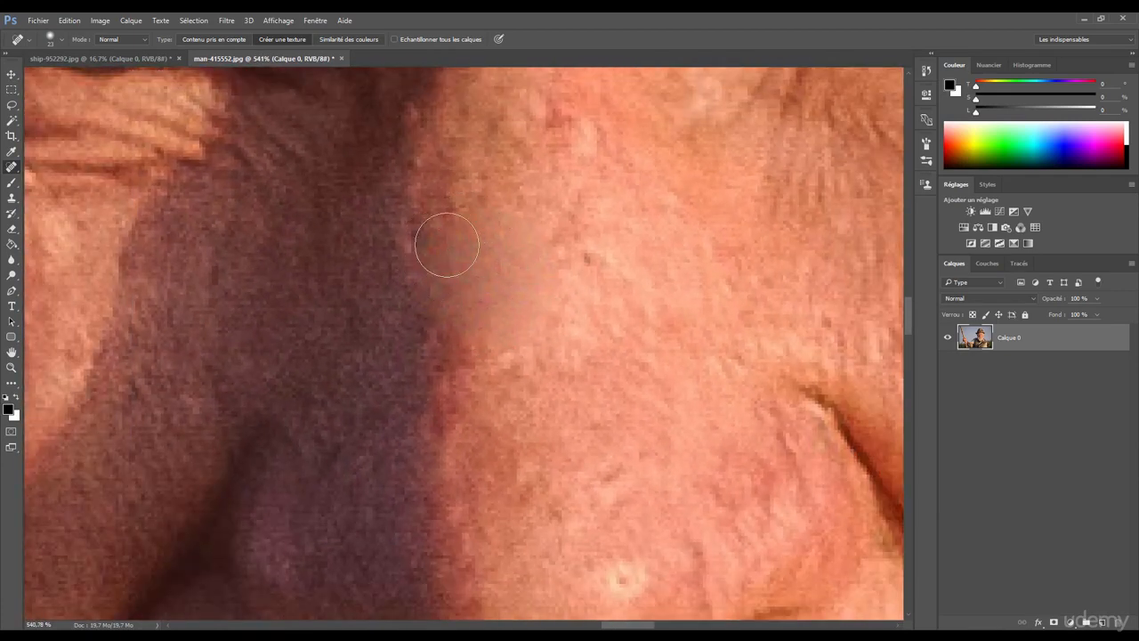
mouse_move(501, 312)
mouse_down()
mouse_move(420, 308)
mouse_move(473, 270)
mouse_move(399, 285)
mouse_move(448, 280)
mouse_move(499, 422)
mouse_up()
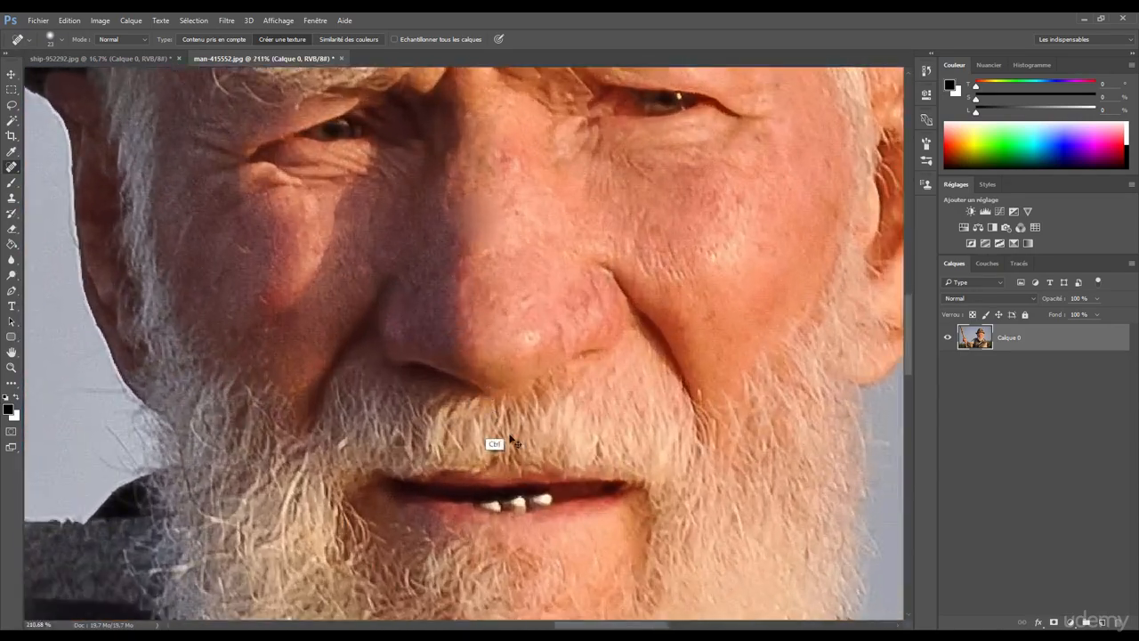
- Try to paint out the teeth with the Créer une texture type and undo the retouching
drag(491, 503, 545, 507)
drag(506, 460, 583, 423)
drag(478, 402, 469, 381)
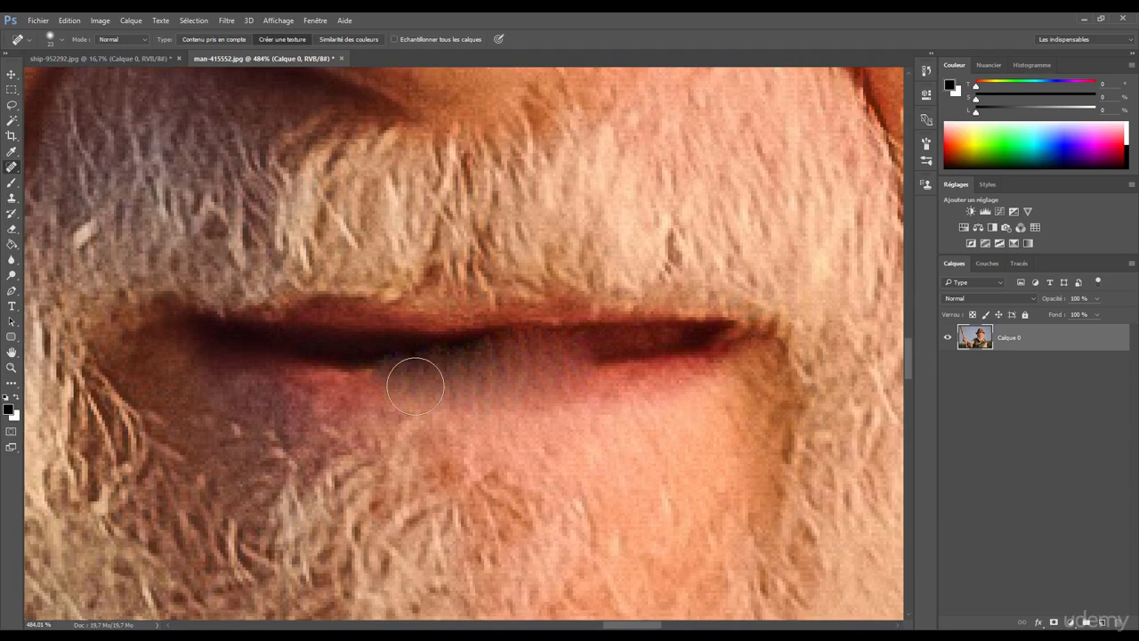
drag(460, 396, 496, 364)
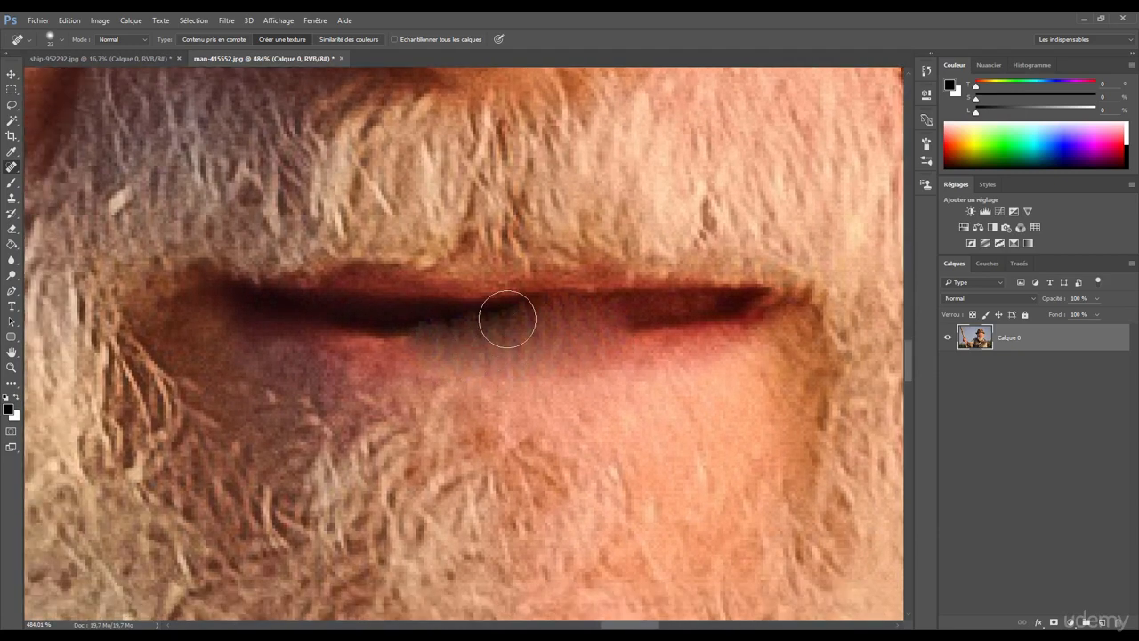
scroll(503, 361, down, 3)
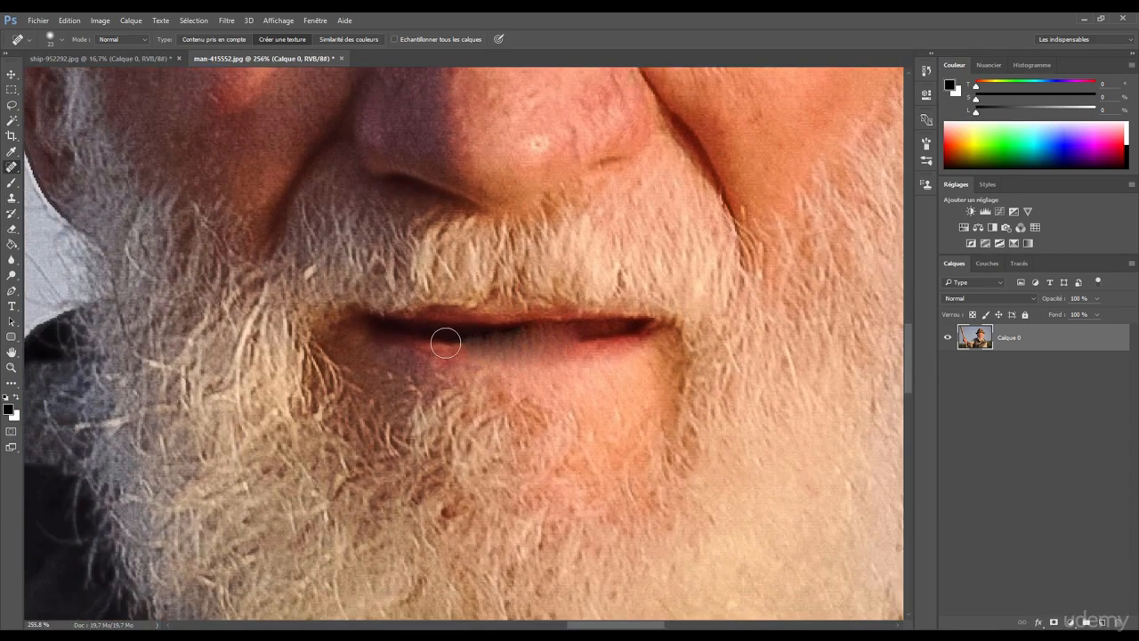
key(ctrl+z)
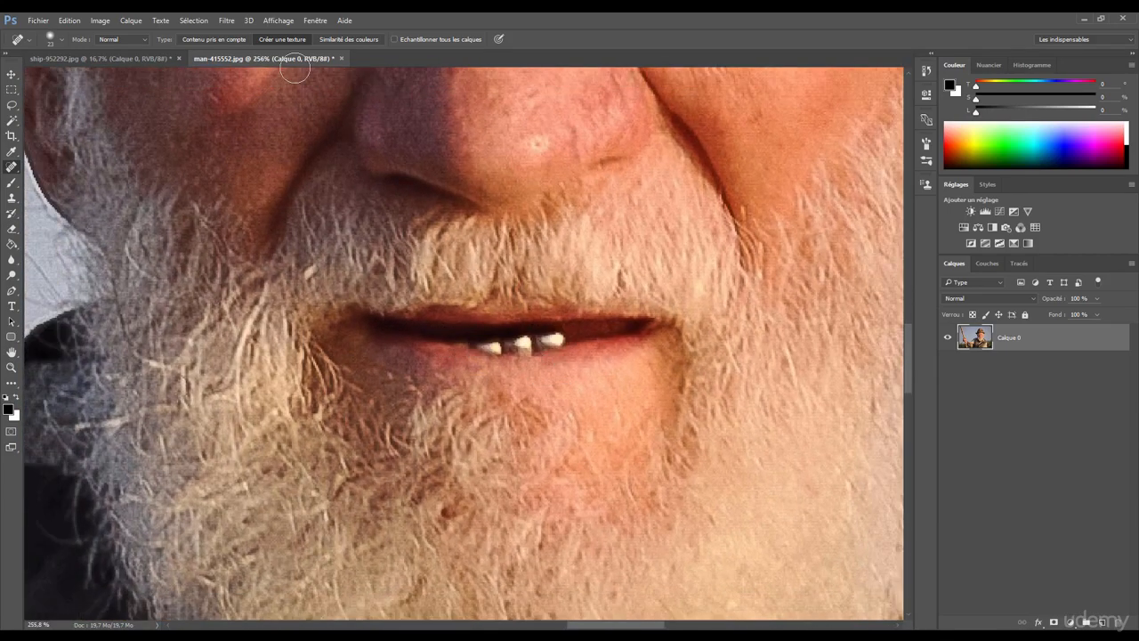
- Set the healing type to Similarité des couleurs and heal the dark spot on the nose
click(347, 39)
drag(516, 198, 517, 339)
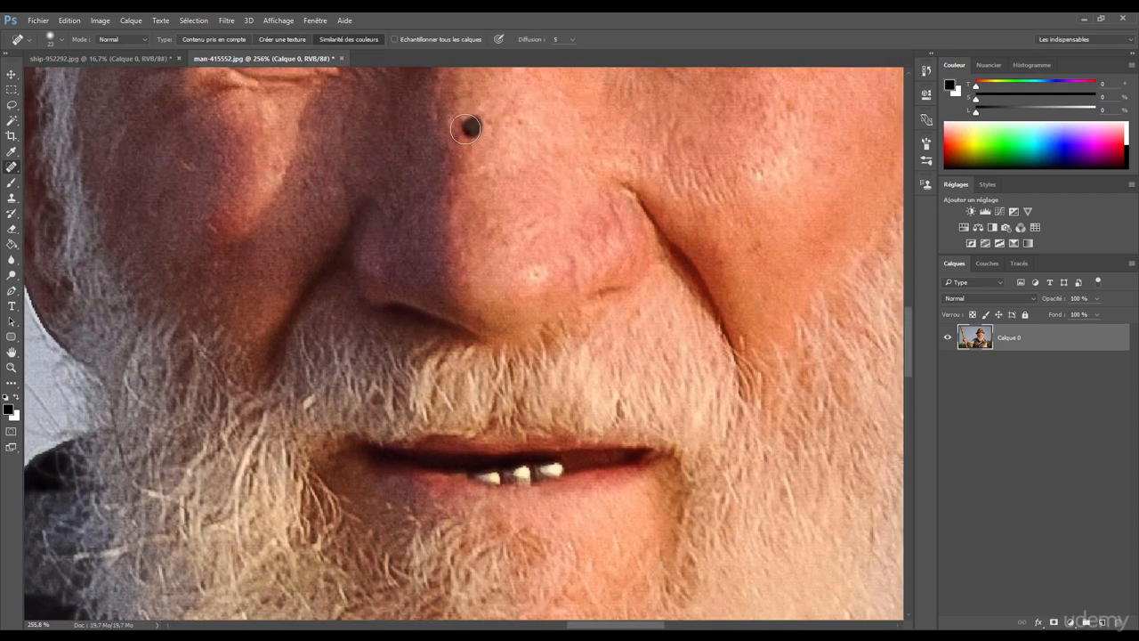
click(466, 129)
drag(507, 157, 477, 114)
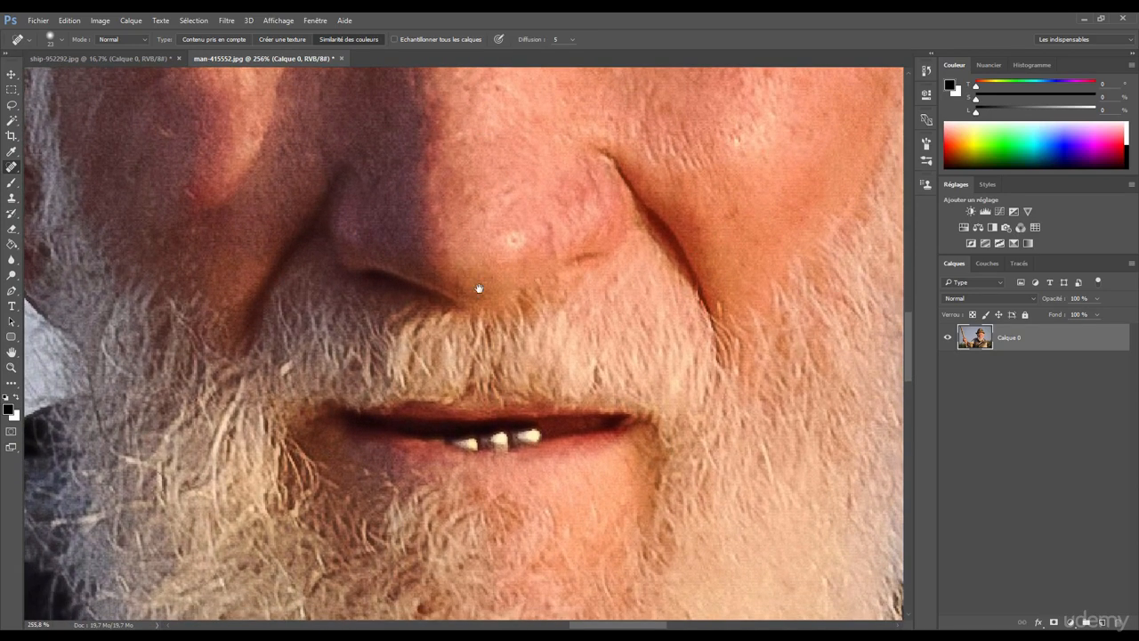
- Try twice to paint out the teeth with the Similarité des couleurs type, undoing each attempt
drag(473, 438, 549, 438)
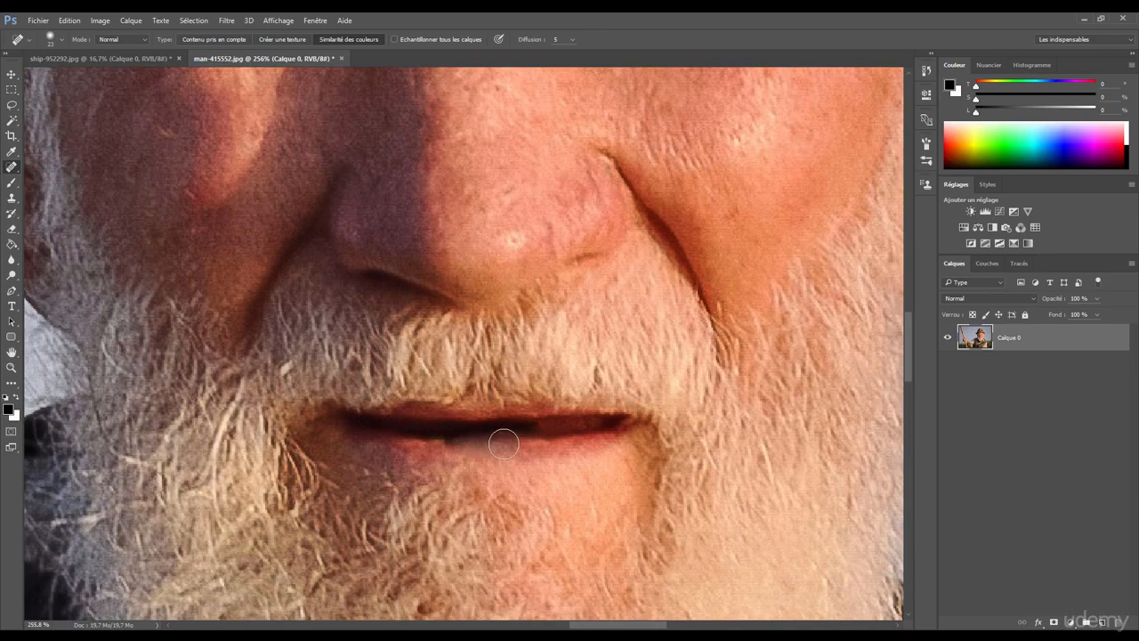
scroll(501, 445, up, 3)
key(ctrl+z)
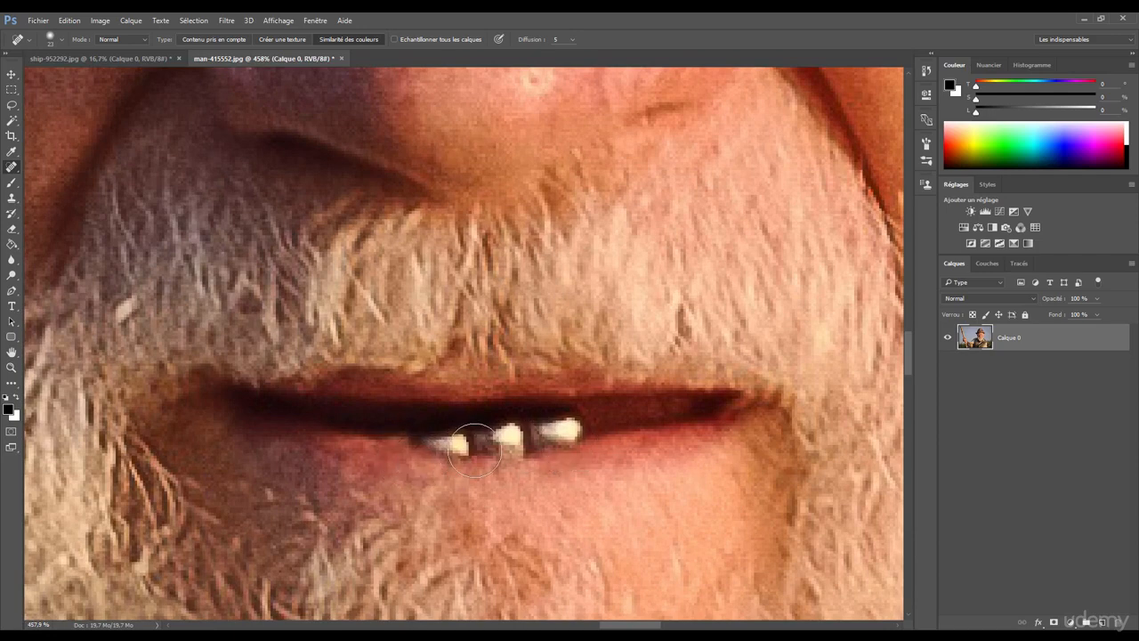
mouse_move(474, 451)
mouse_down()
mouse_move(519, 443)
mouse_move(512, 451)
mouse_move(523, 433)
mouse_move(570, 436)
mouse_up()
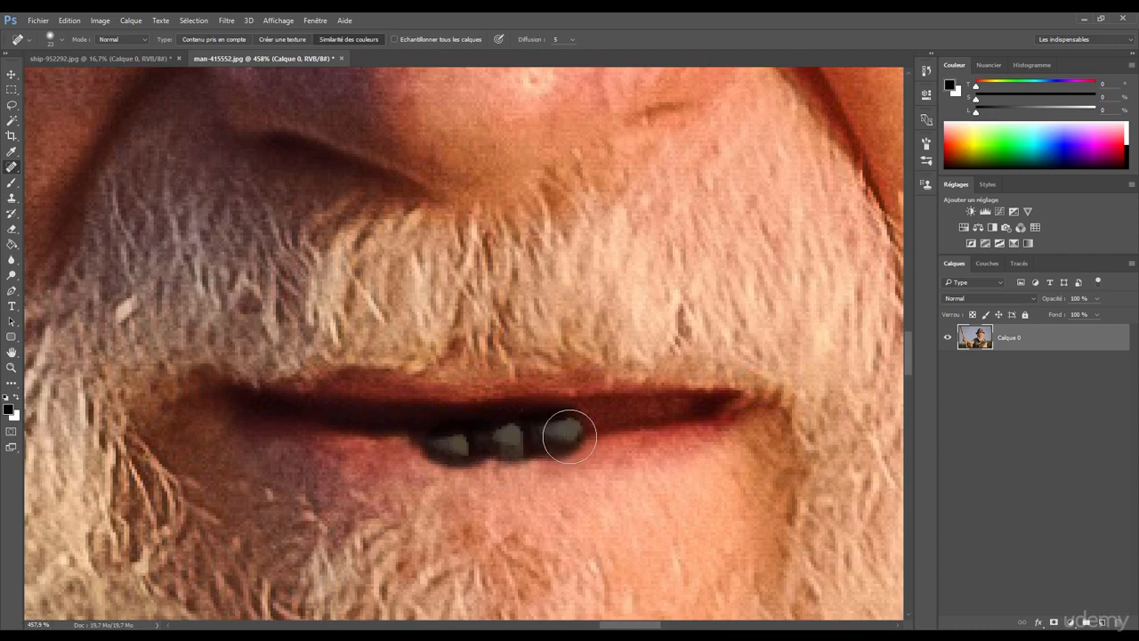
scroll(494, 488, down, 2)
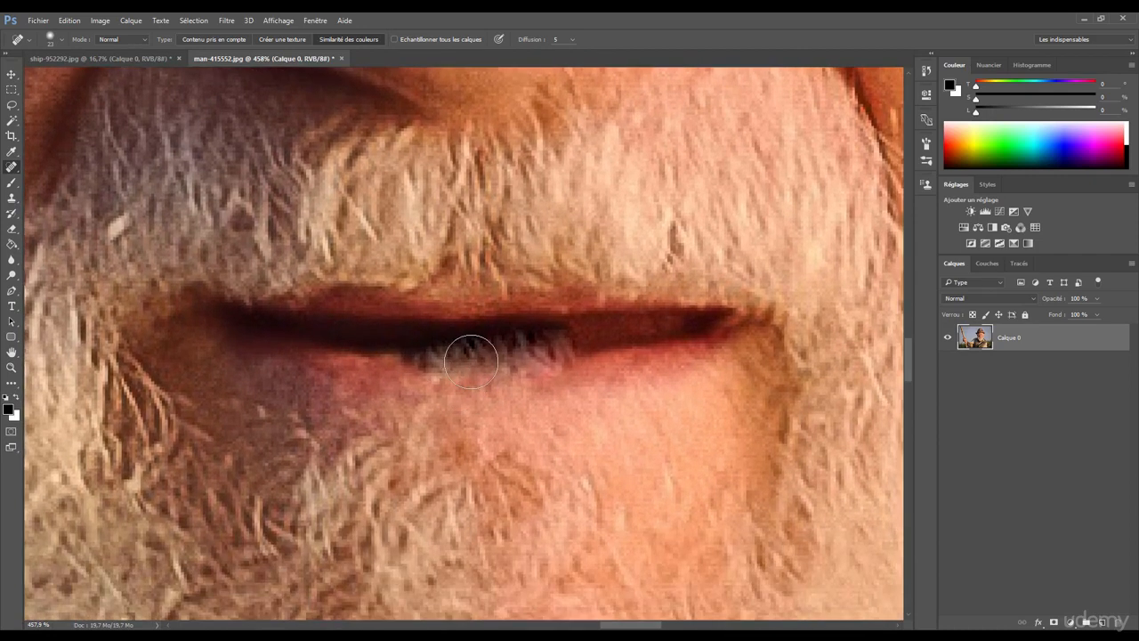
key(ctrl+z)
drag(468, 372, 400, 366)
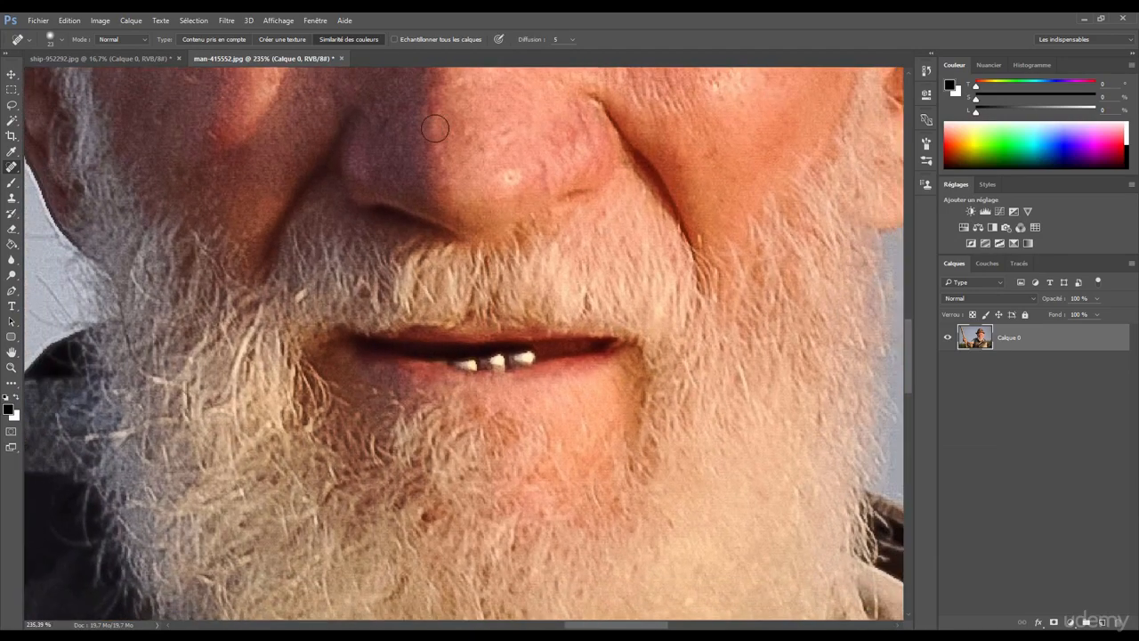
- Set the healing type to Contenu pris en compte and remove the light strand on the forehead below the hat with a smaller brush
click(223, 40)
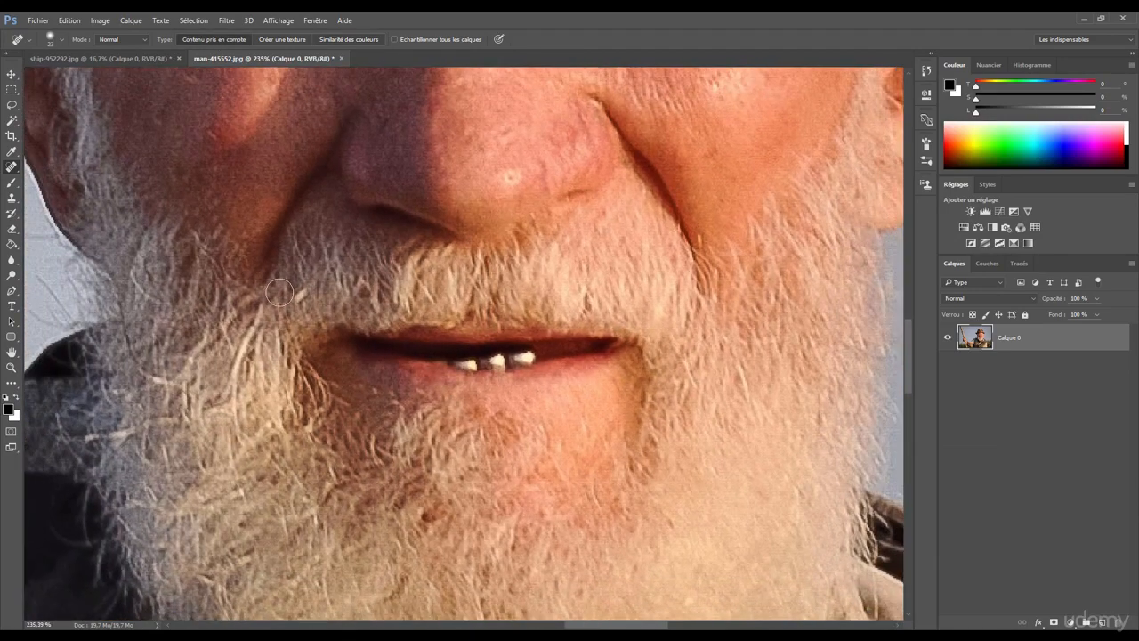
drag(369, 290, 405, 307)
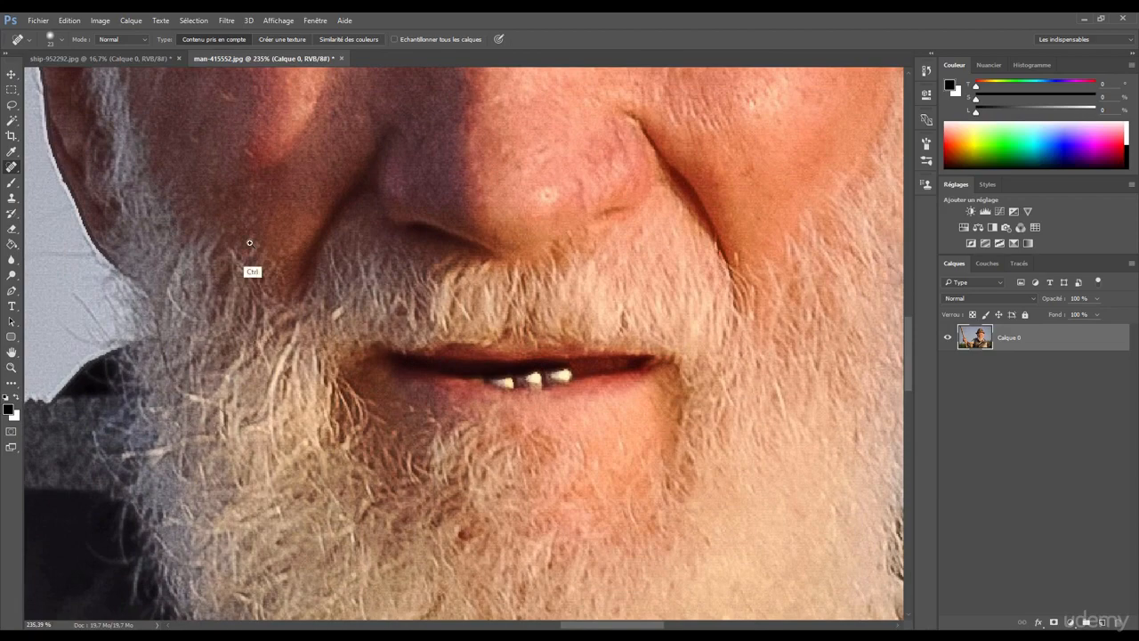
drag(249, 259, 232, 252)
drag(270, 190, 275, 294)
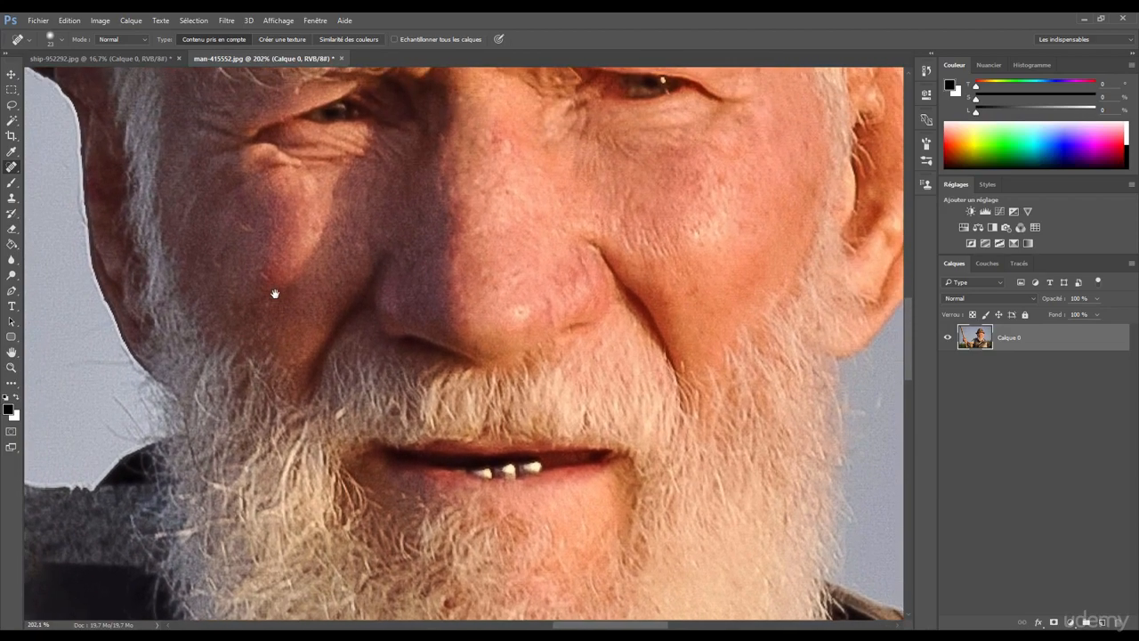
drag(310, 233, 270, 183)
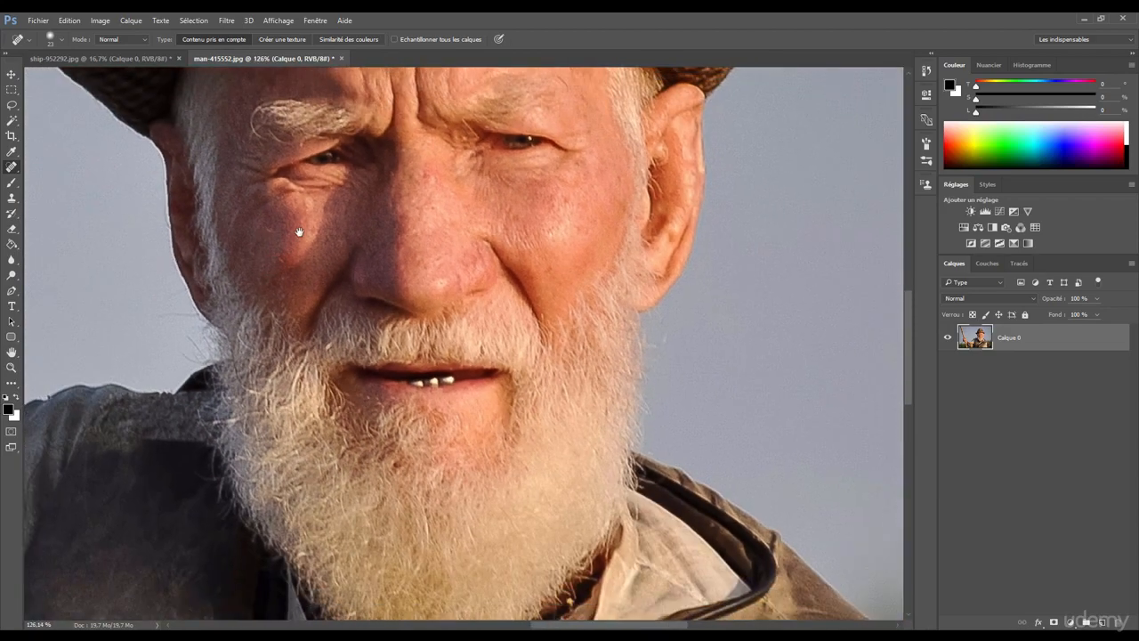
drag(299, 232, 335, 294)
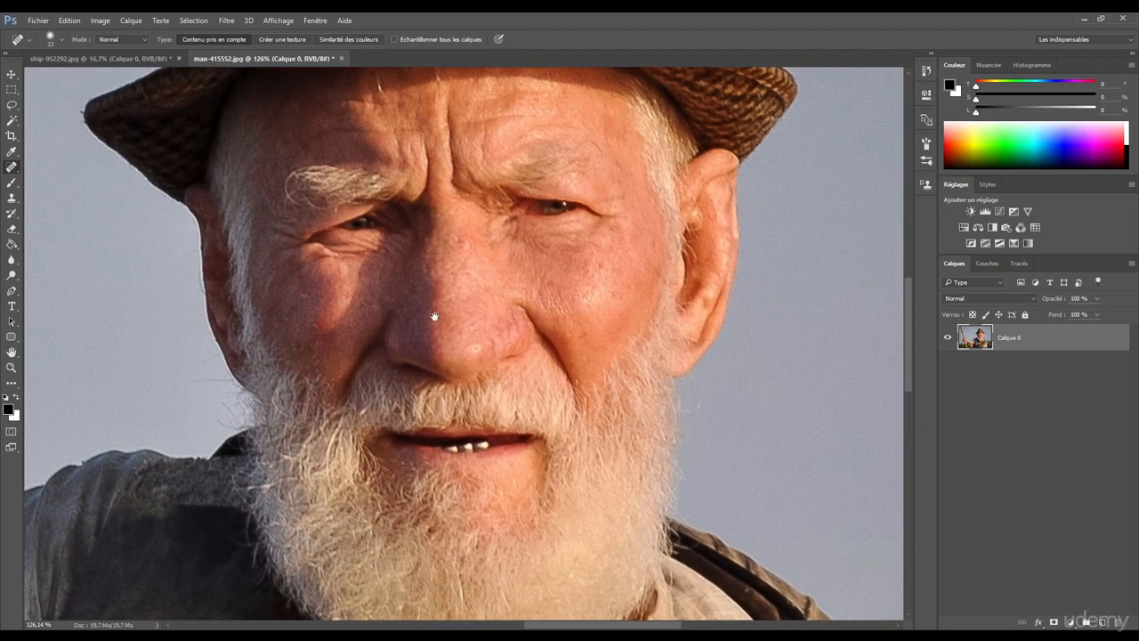
drag(441, 244, 471, 271)
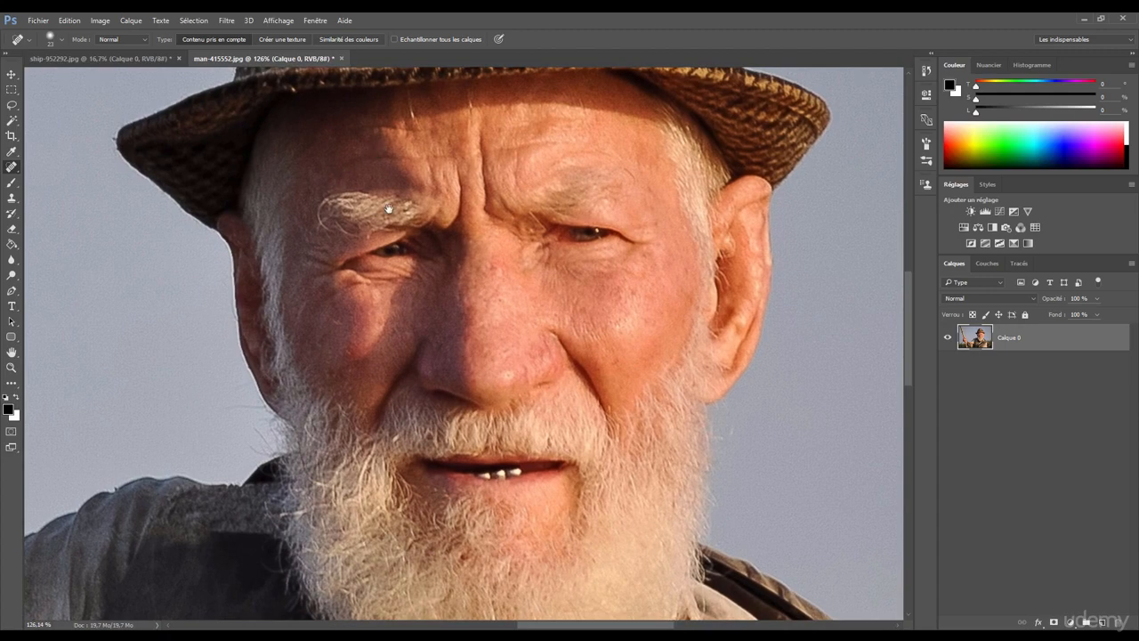
scroll(419, 195, down, 2)
scroll(454, 200, up, 6)
mouse_move(460, 217)
mouse_down()
mouse_move(442, 220)
mouse_move(472, 198)
mouse_move(451, 178)
mouse_move(473, 272)
mouse_up()
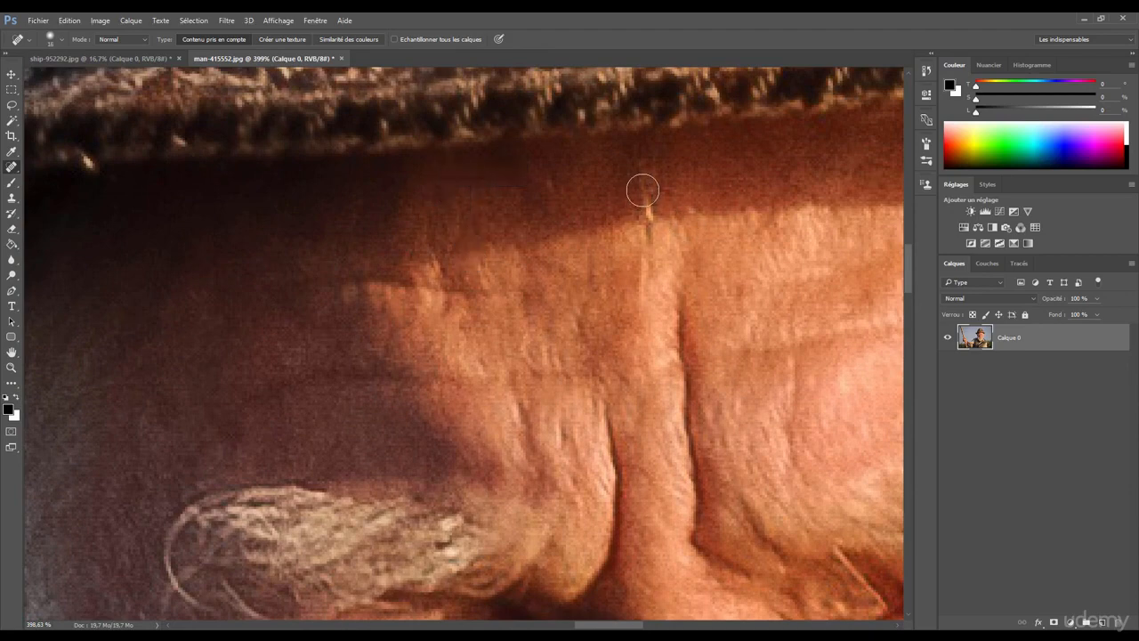
drag(649, 204, 652, 230)
click(654, 175)
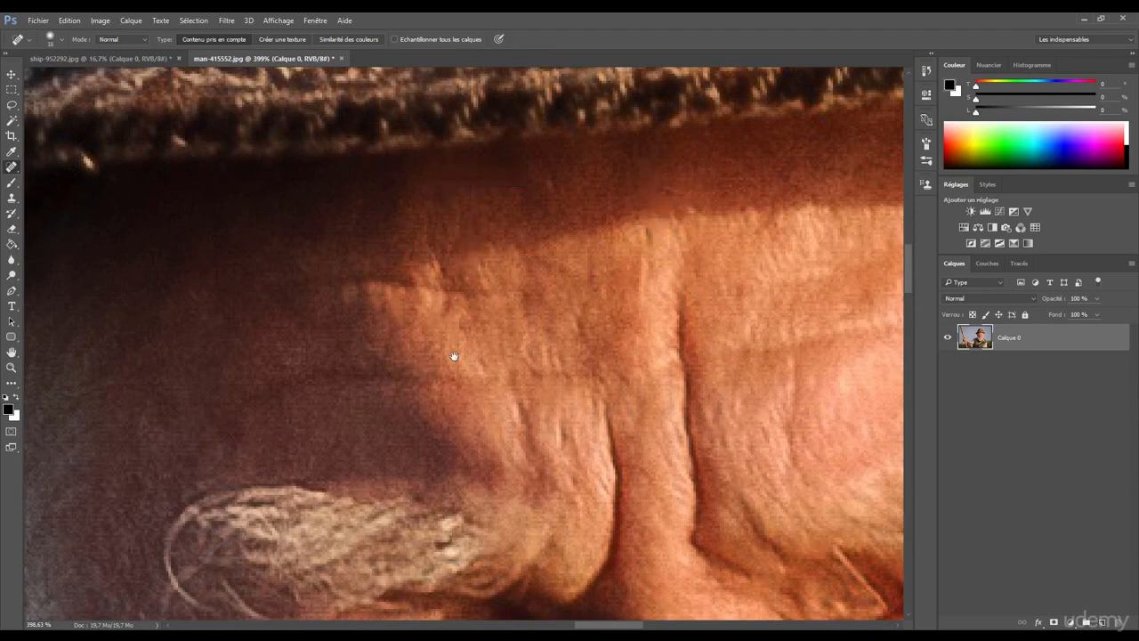
- Smooth the faint horizontal wrinkle across the forehead above the bushy white eyebrow with the Spot Healing Brush
drag(453, 356, 457, 216)
mouse_move(255, 270)
mouse_down()
mouse_move(295, 239)
mouse_move(613, 239)
mouse_up()
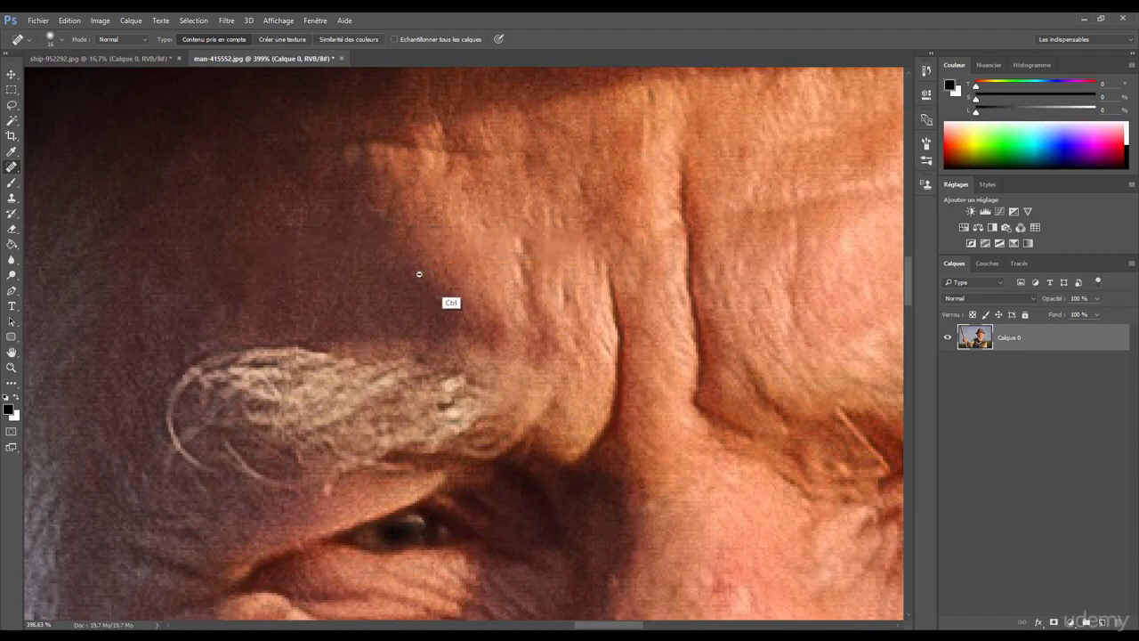
key(ctrl+0)
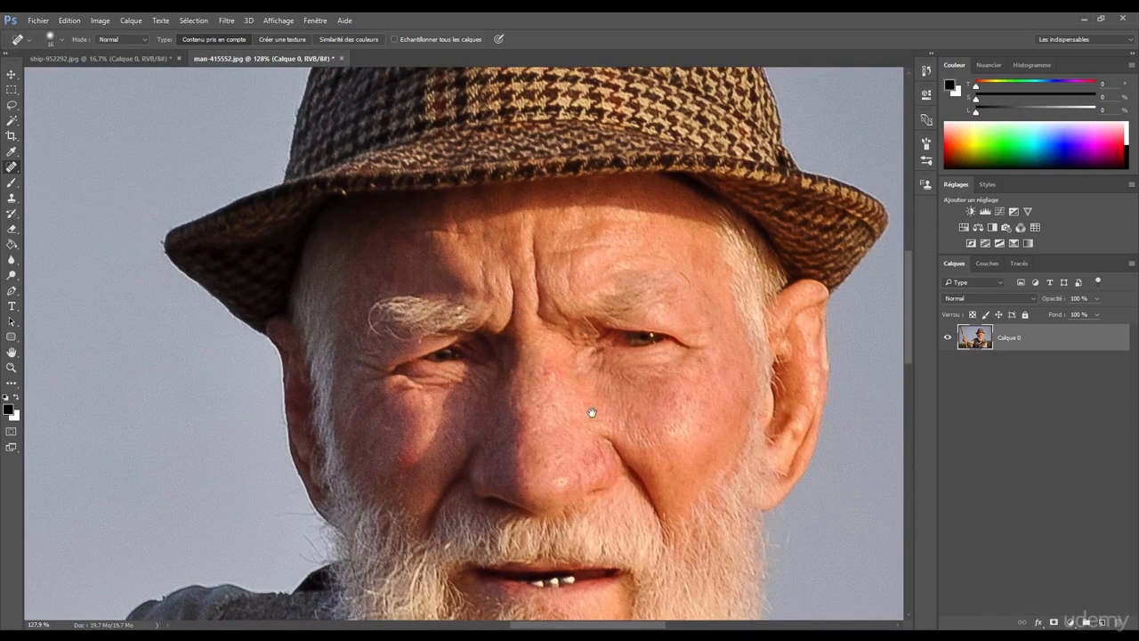
drag(592, 412, 516, 381)
drag(498, 340, 456, 301)
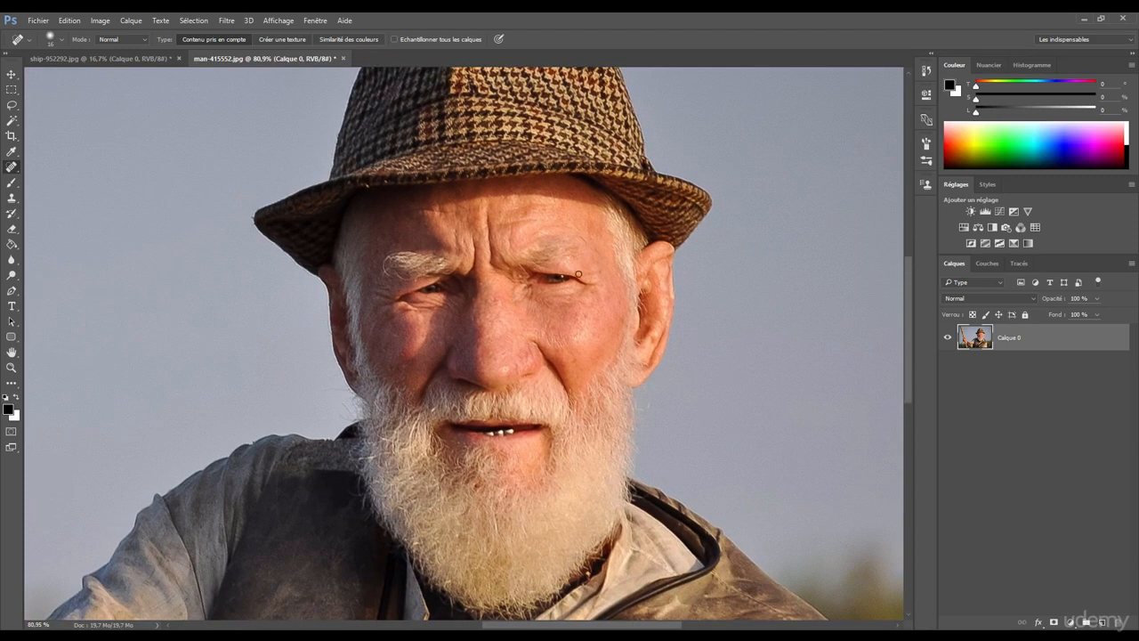